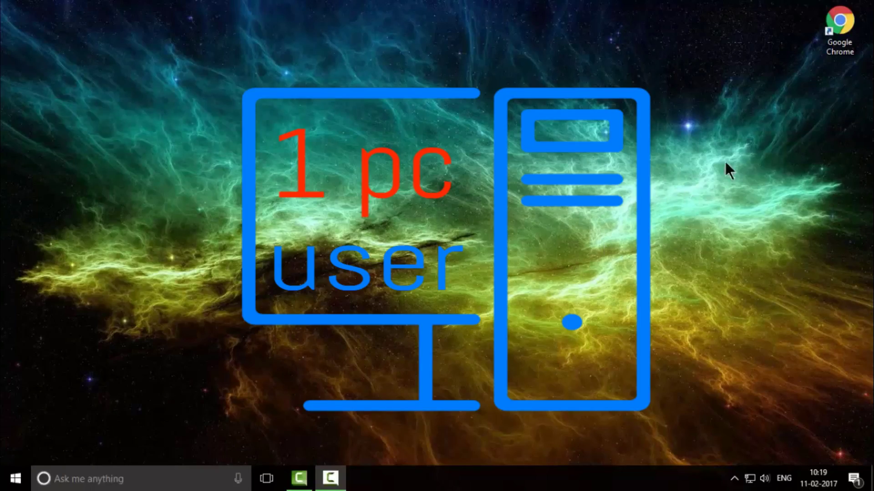
Step: Launch Chrome and search Google for 'download windows 10'
double_click(833, 37)
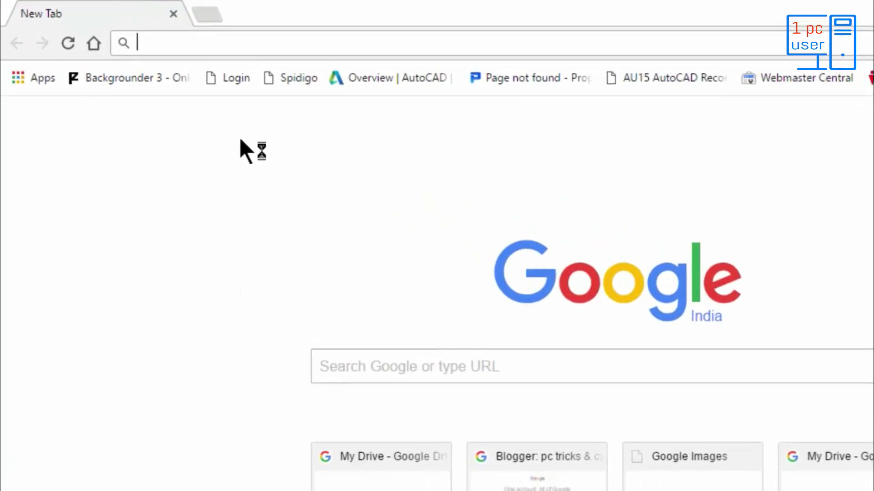
type("drive.google.com/drive/my-drive")
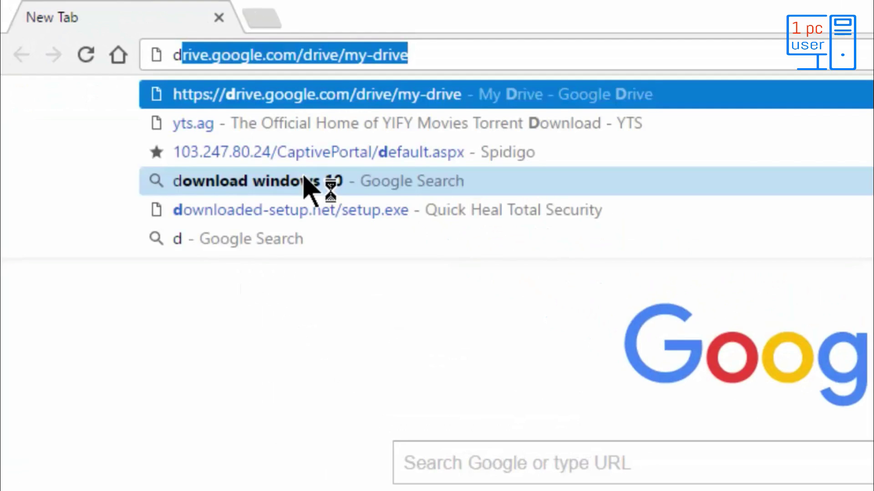
left_click(303, 176)
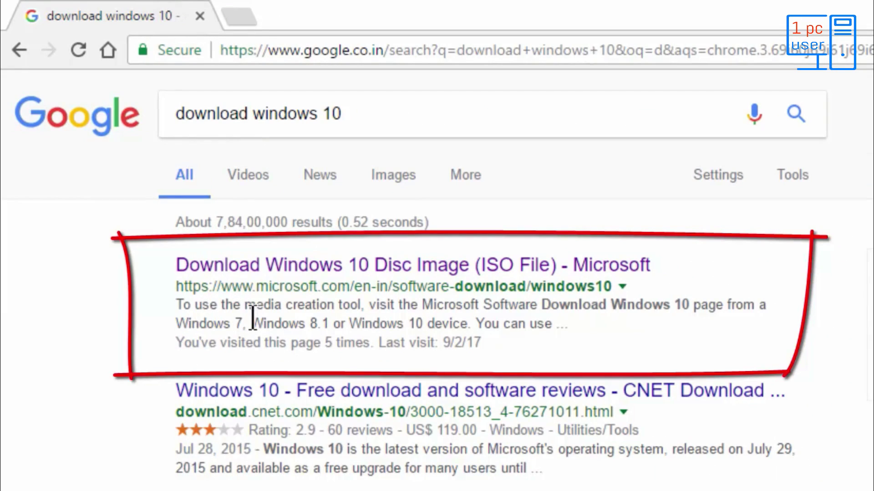
Step: From Microsoft's Download Windows 10 page, download MediaCreationTool.exe and keep the file
left_click(354, 268)
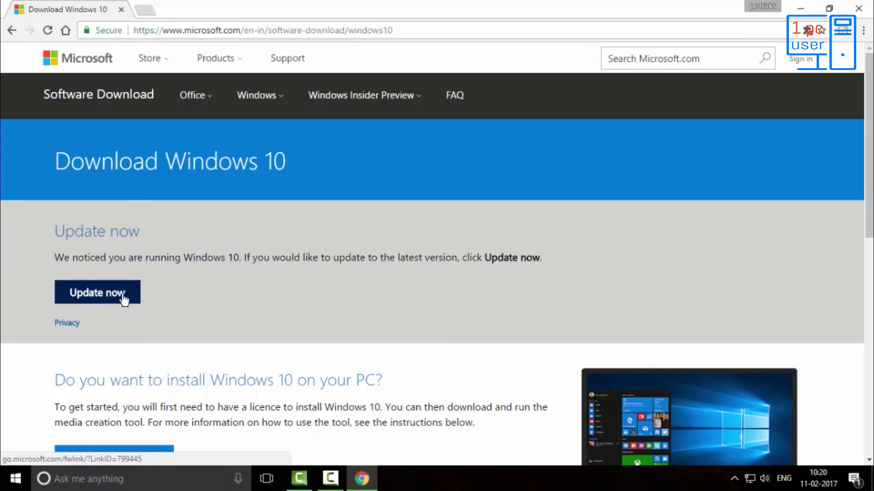
scroll(83, 200, "down", 4)
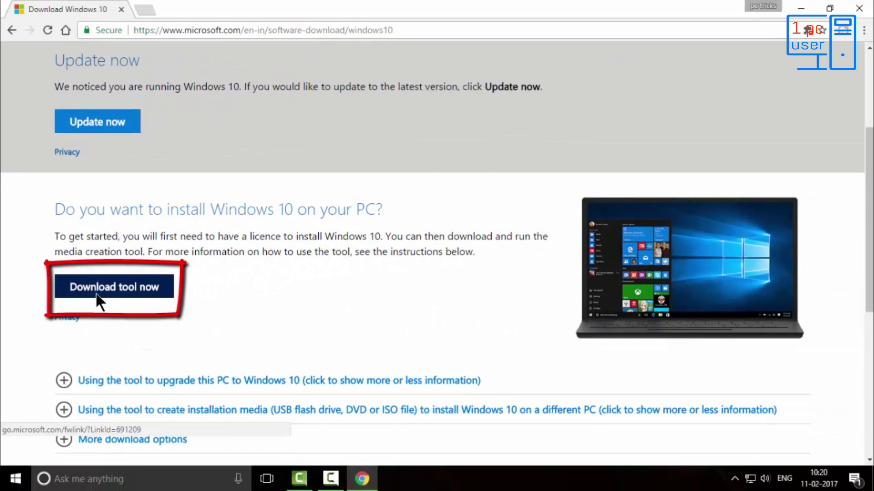
left_click(193, 298)
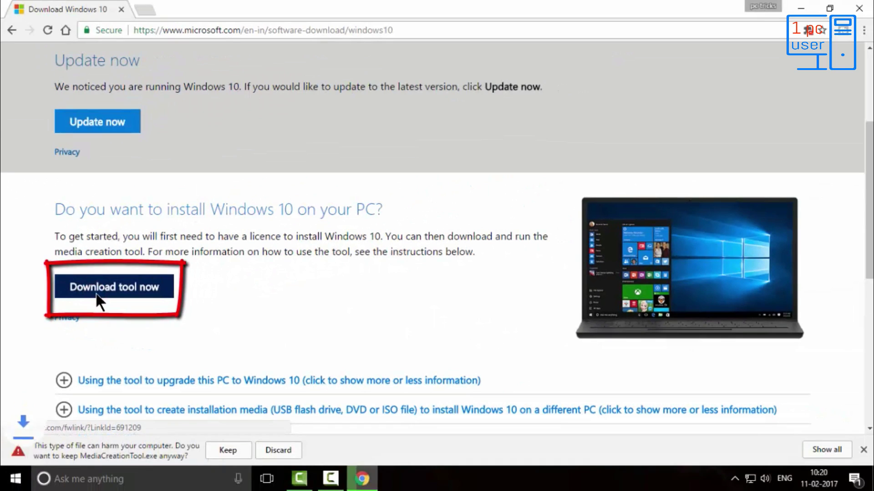
left_click(242, 451)
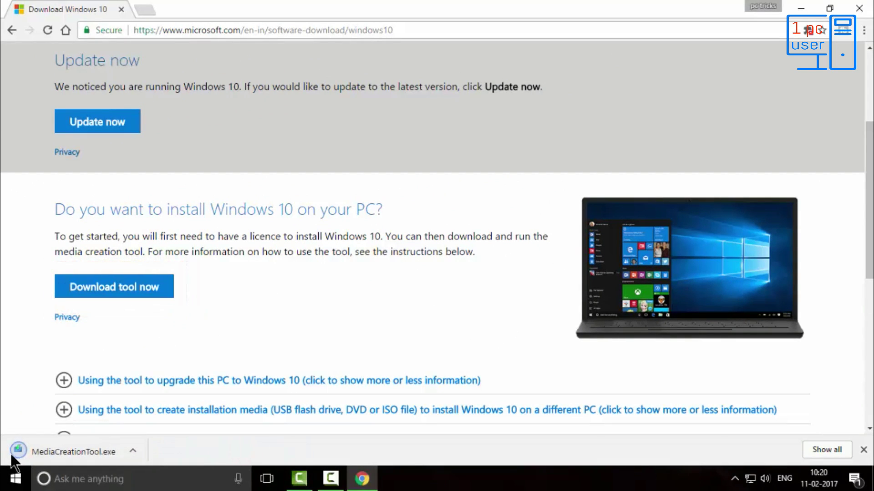
Step: Locate the downloaded MediaCreationTool in the Desktop folder and run it as administrator
left_click(134, 450)
left_click(180, 408)
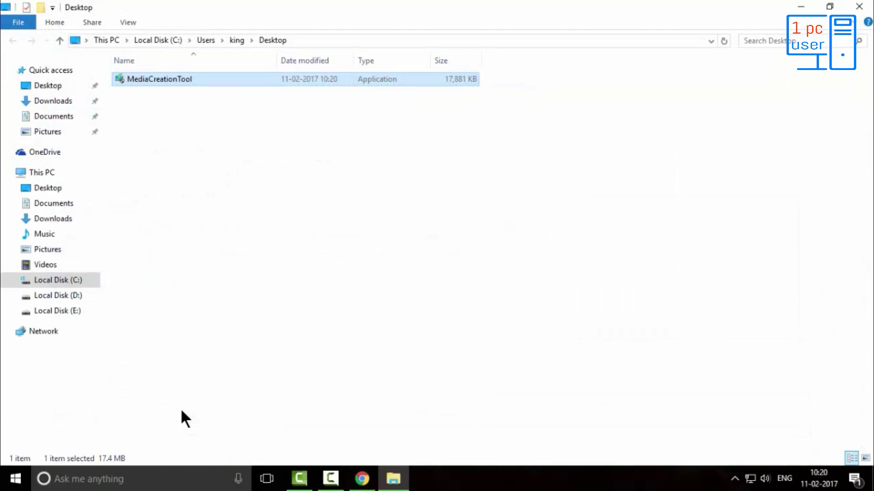
right_click(336, 84)
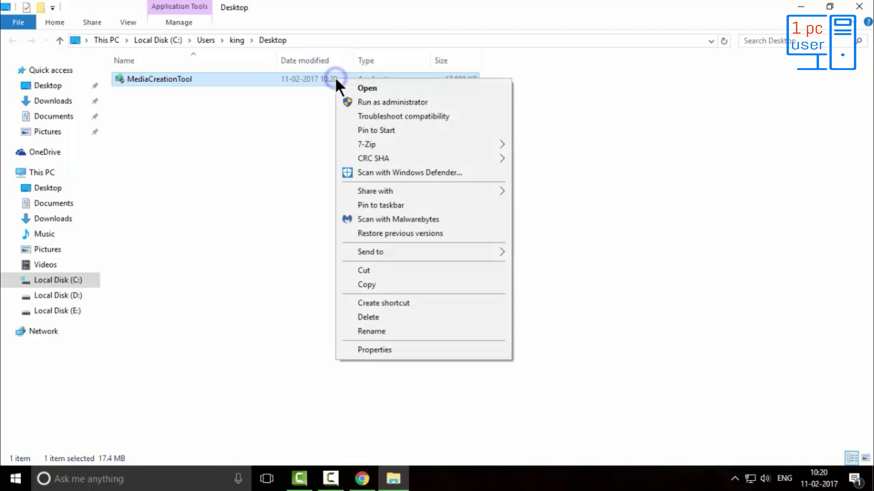
left_click(394, 102)
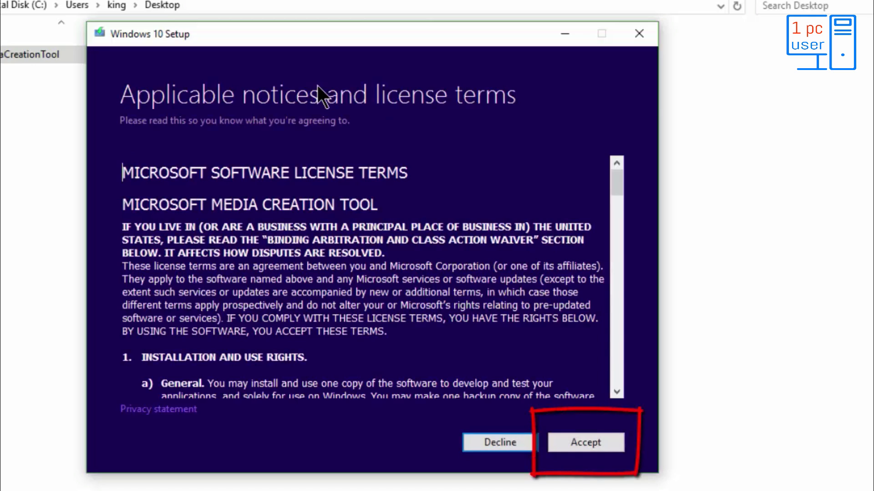
Step: Accept the license terms and choose 'Create installation media for another PC'
left_click(577, 443)
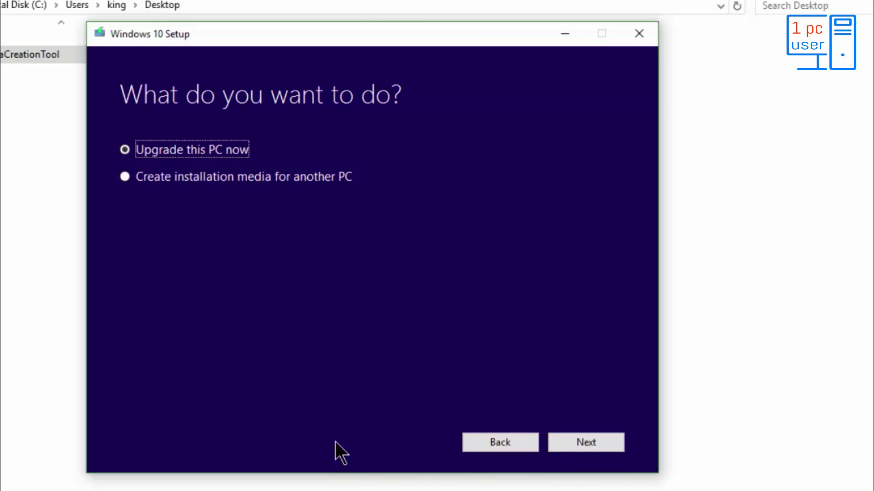
left_click(124, 177)
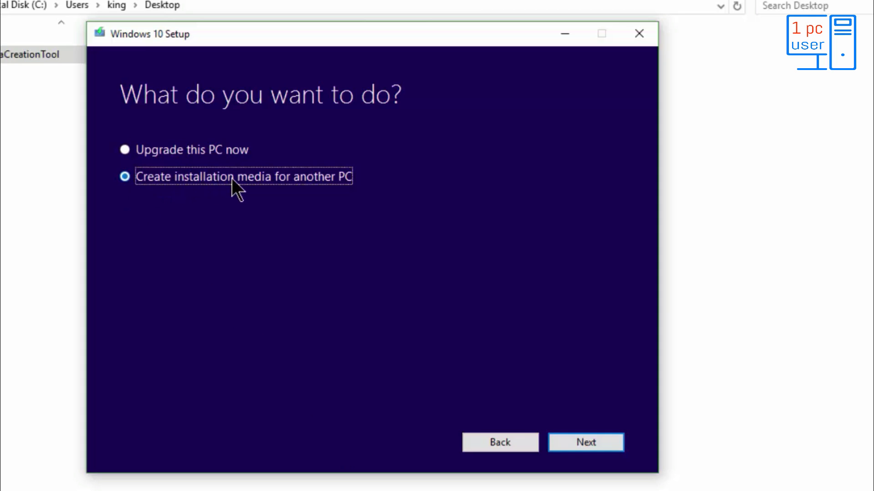
left_click(575, 442)
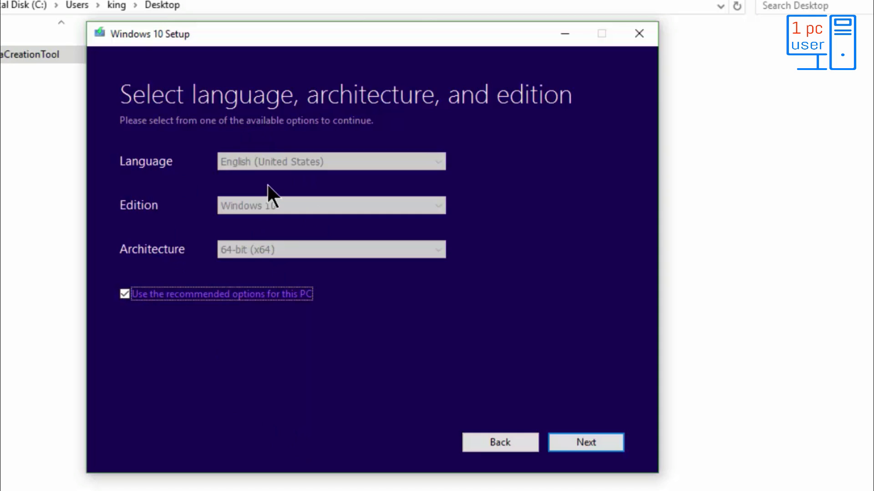
Step: Turn off recommended options and keep English (United States), Windows 10 and 64-bit (x64)
left_click(123, 294)
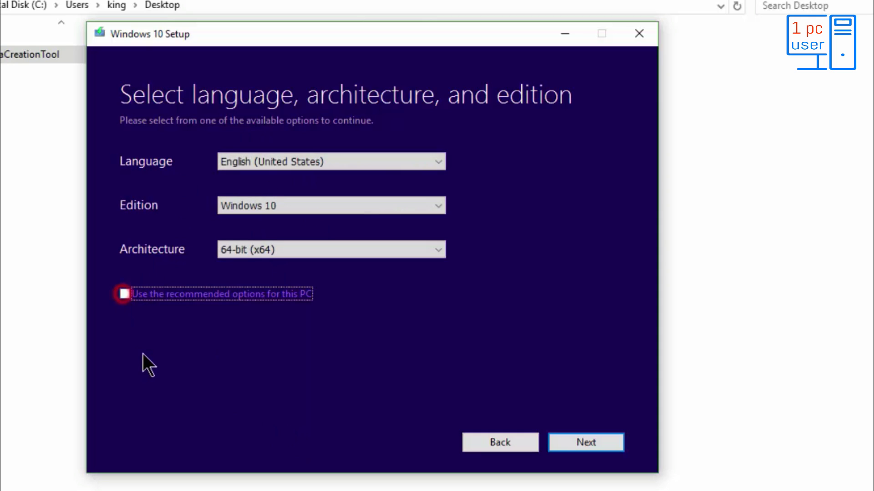
left_click(437, 161)
left_click(551, 234)
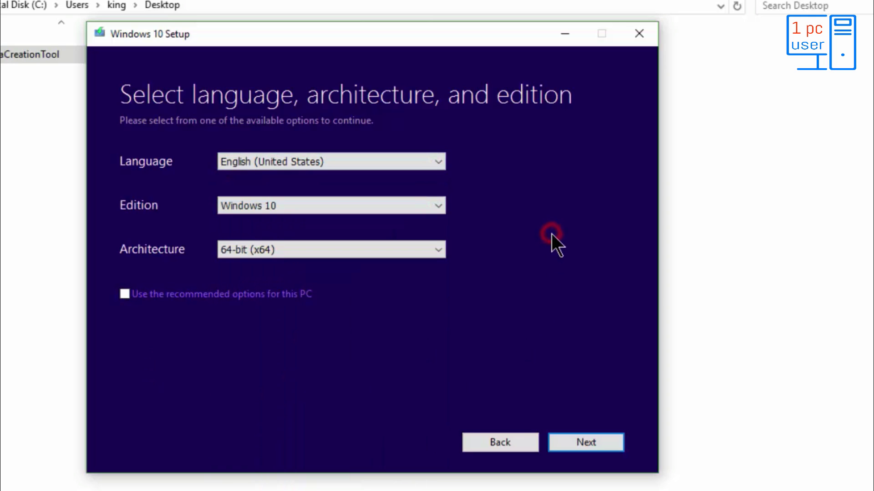
left_click(432, 203)
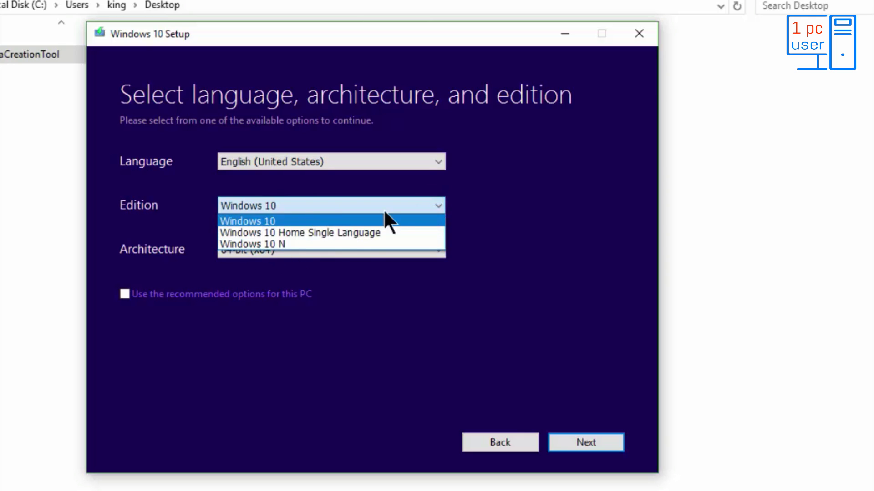
left_click(508, 205)
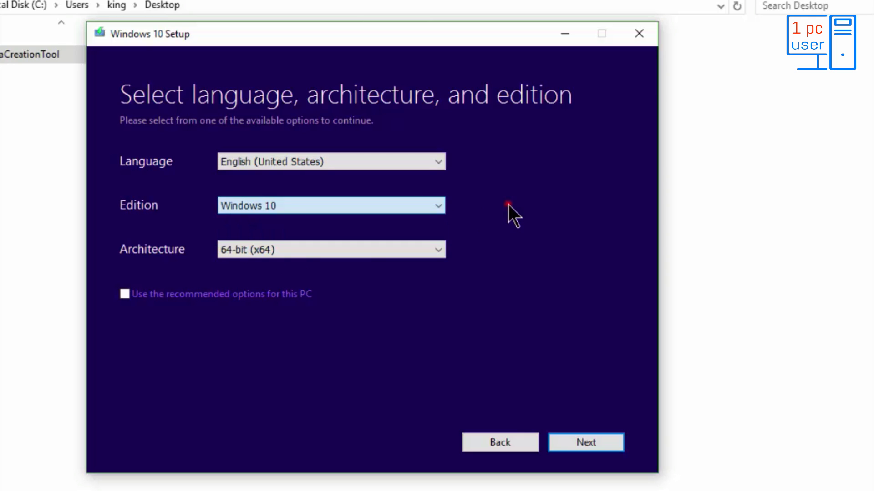
left_click(430, 249)
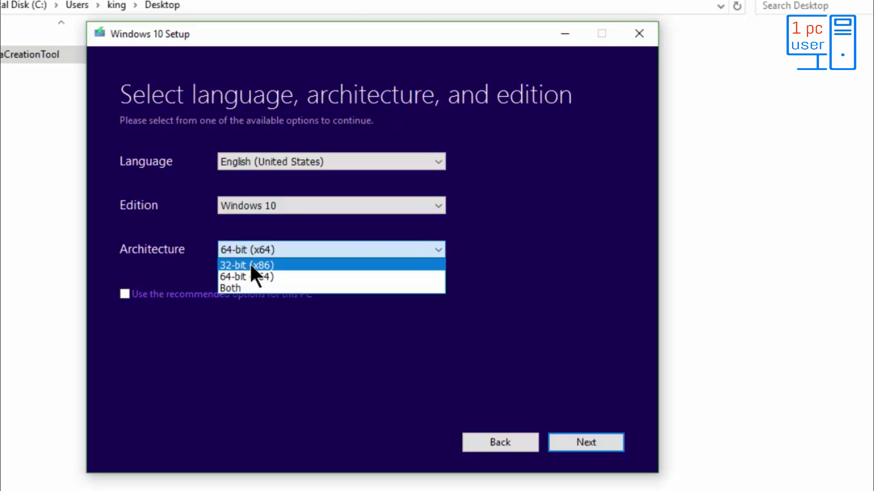
left_click(283, 277)
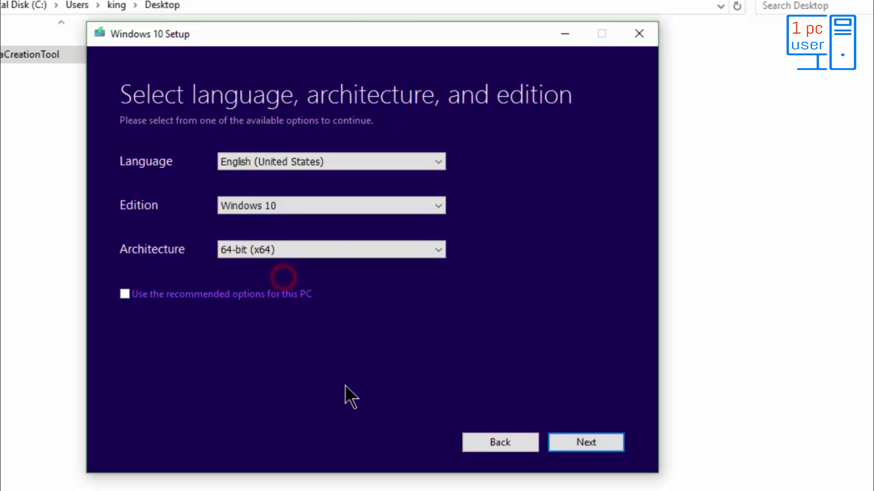
left_click(591, 448)
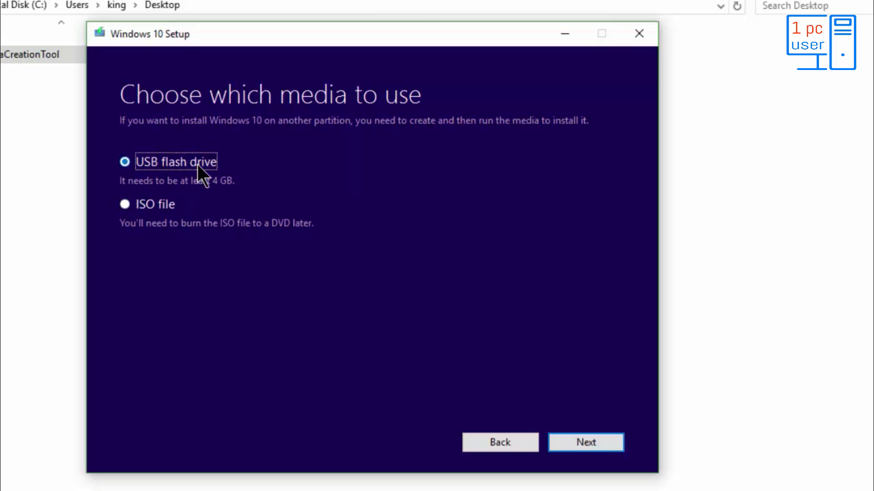
Step: Choose ISO file as the installation media and proceed to the save location
left_click(126, 205)
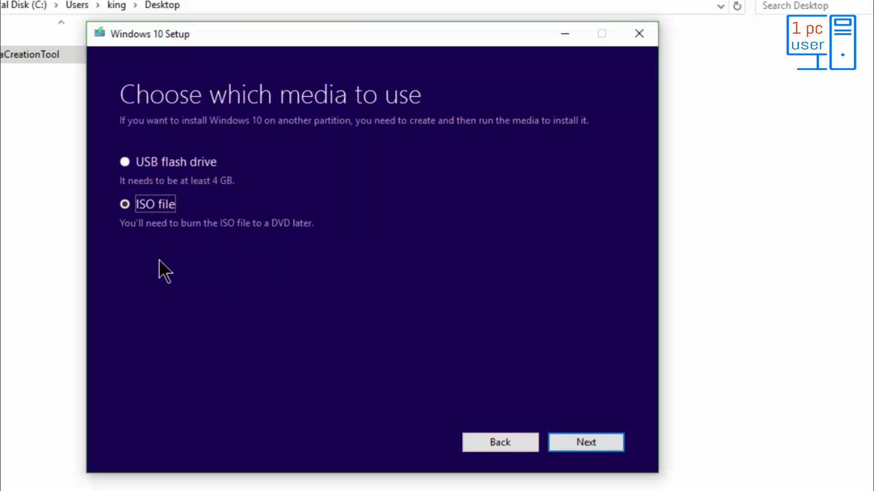
left_click(585, 443)
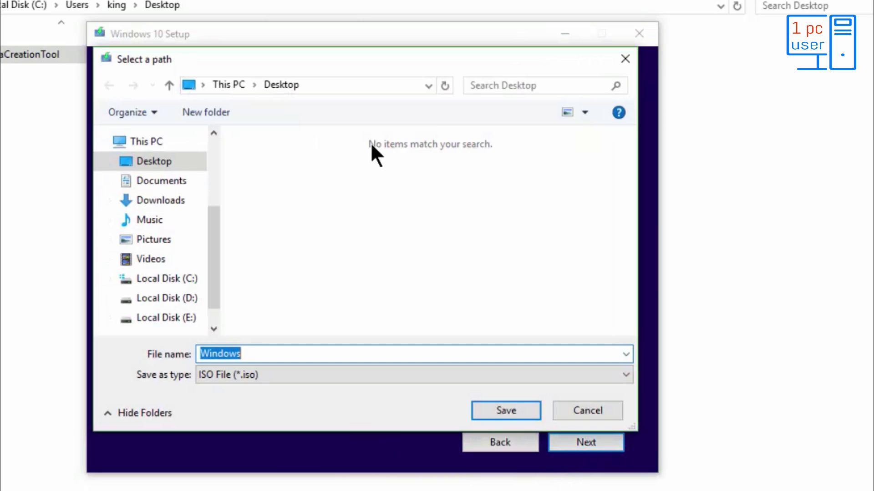
Step: Save the ISO as 'Windows' on the Desktop to start the download
left_click(155, 181)
left_click(147, 164)
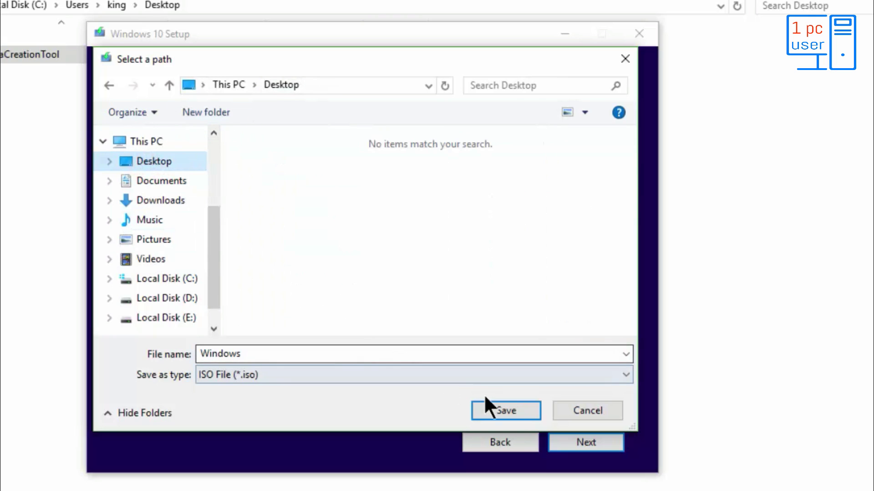
left_click(509, 406)
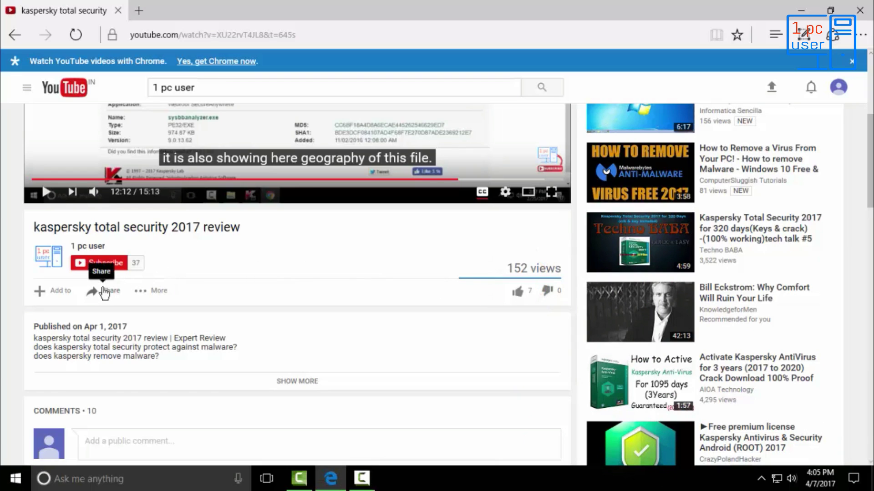
Step: Open the video's Share panel and subscribe to the video's channel
left_click(104, 291)
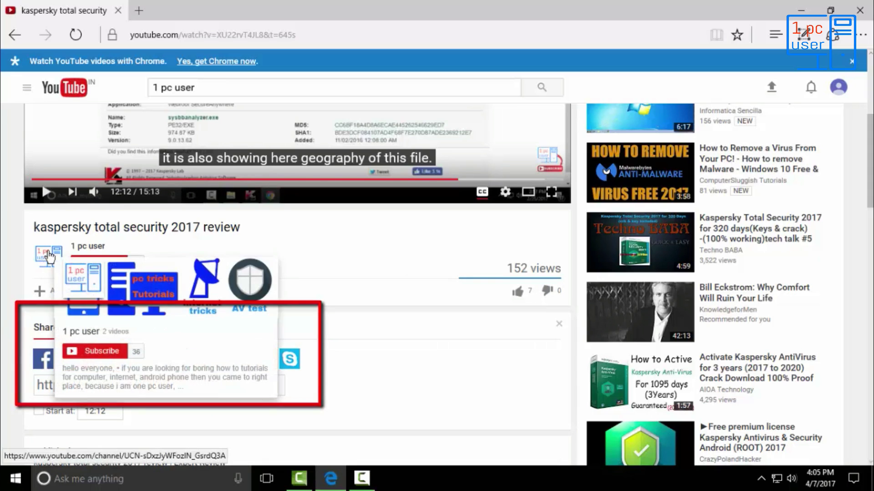
mouse_move(48, 257)
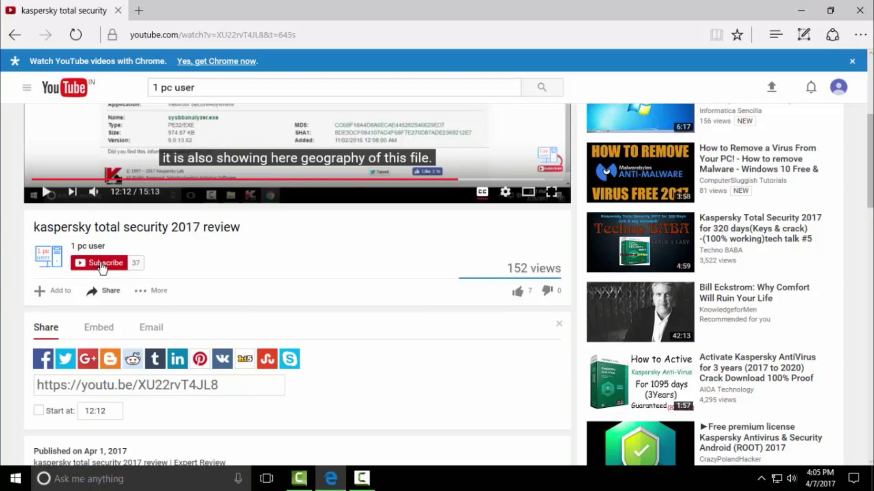
left_click(102, 266)
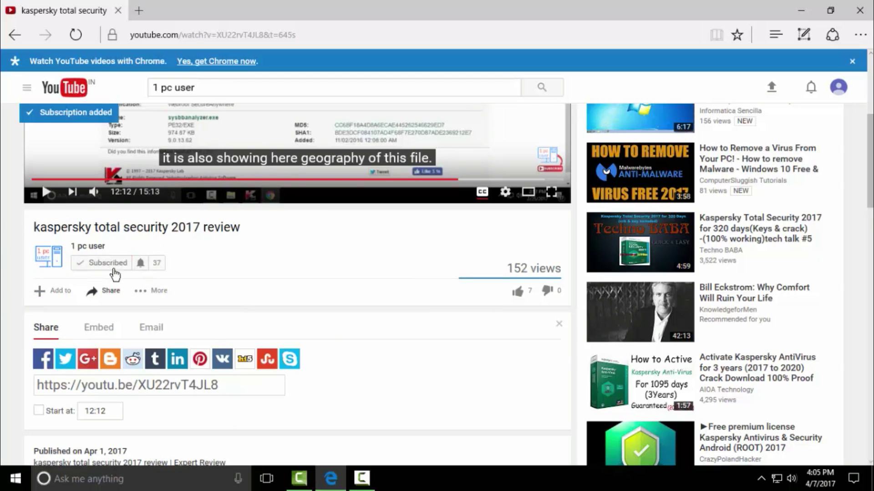
Step: Set the subscribed channel's notifications to 'Send me all notifications' and save
left_click(141, 265)
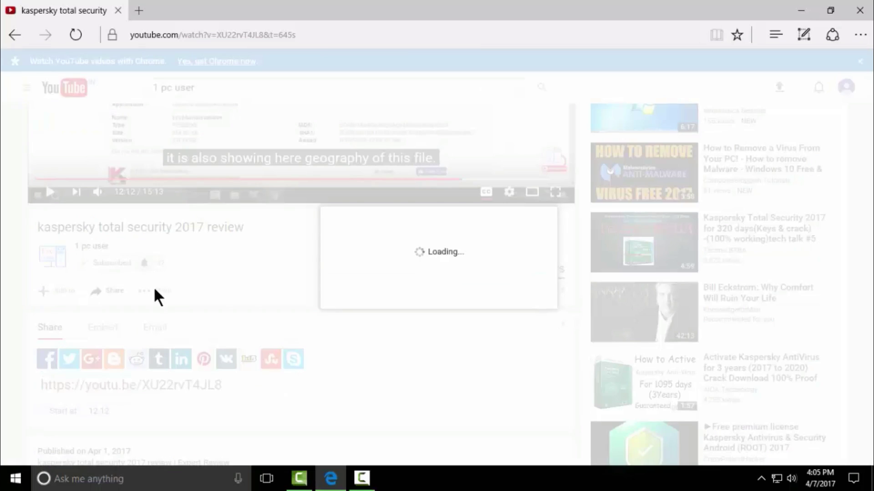
left_click(338, 228)
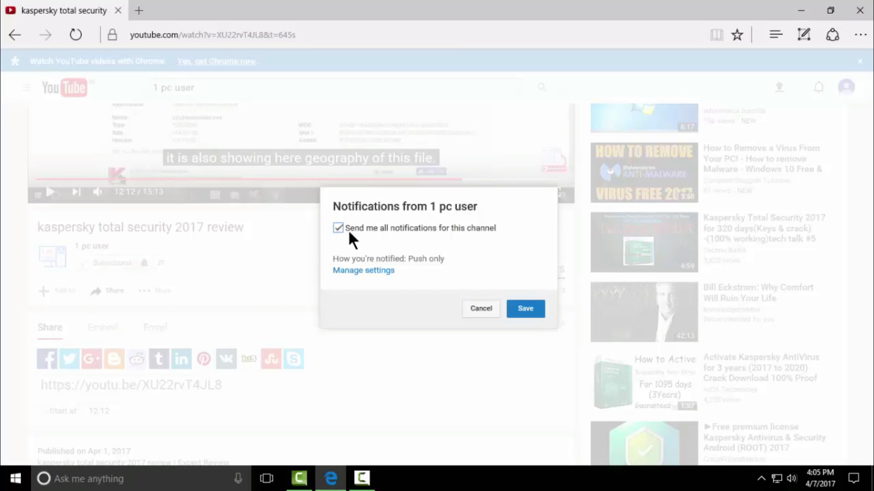
left_click(524, 310)
Step: Start a public comment under the video reading 'hhhhhhhhhhhhhhhhhh'
scroll(150, 200, "down", 3)
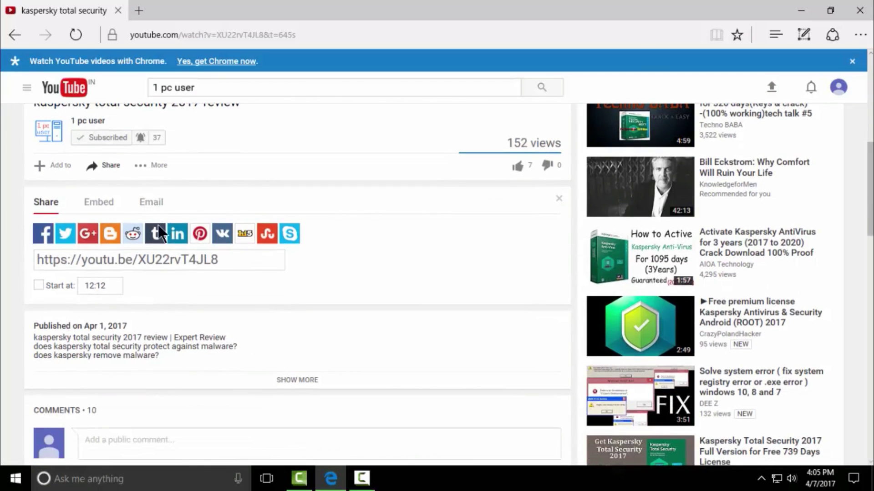
left_click(156, 451)
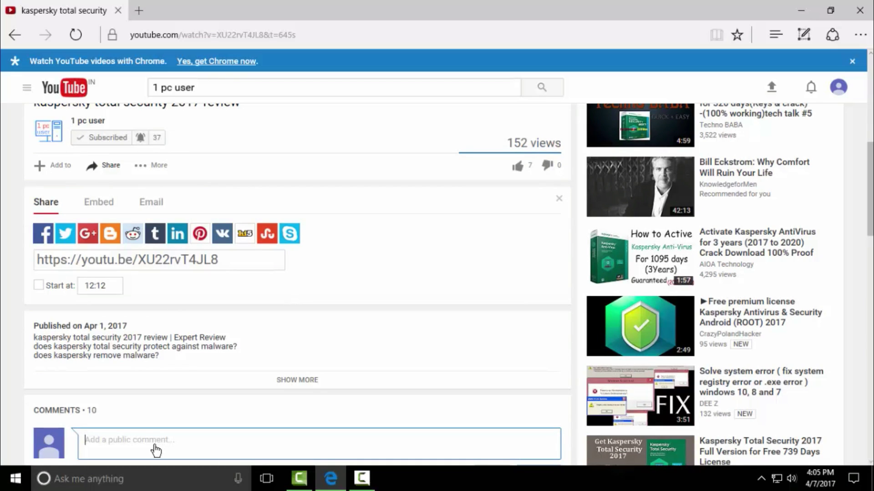
type("hhhhhhhhhhhhhhhhhh")
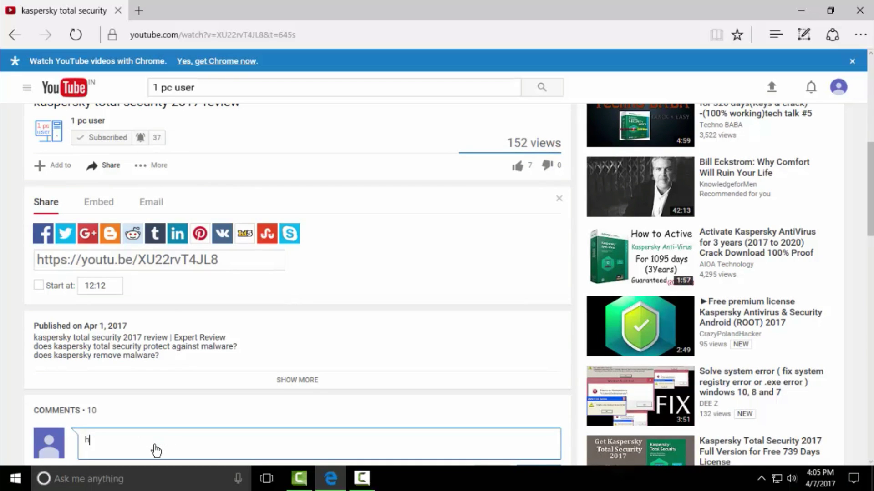